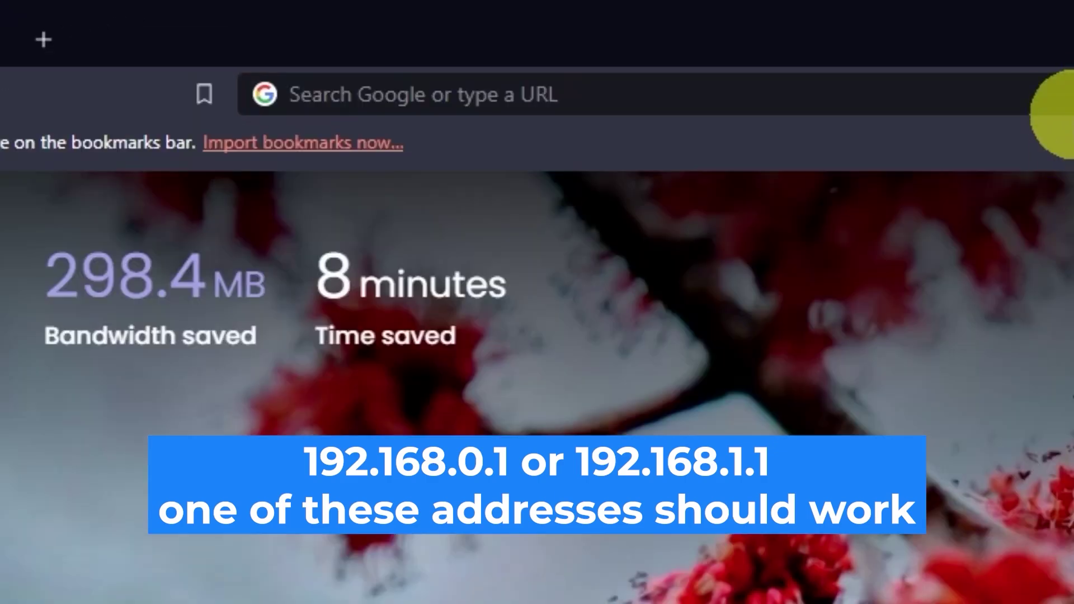
- Load the router page at 192.168.0.1 in Brave and fill in the router username
click(529, 38)
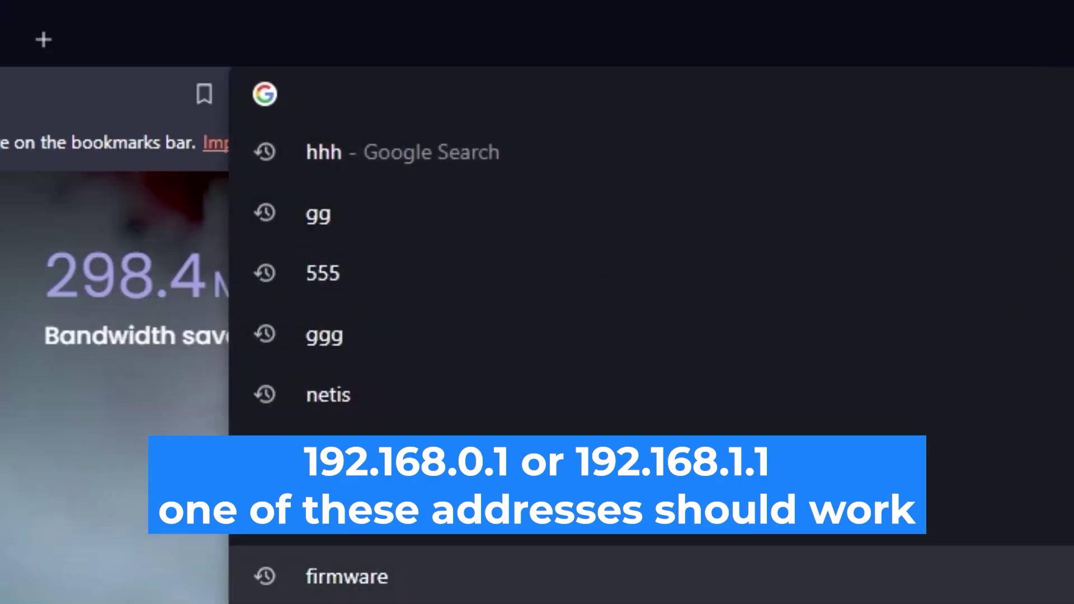
text(192.1)
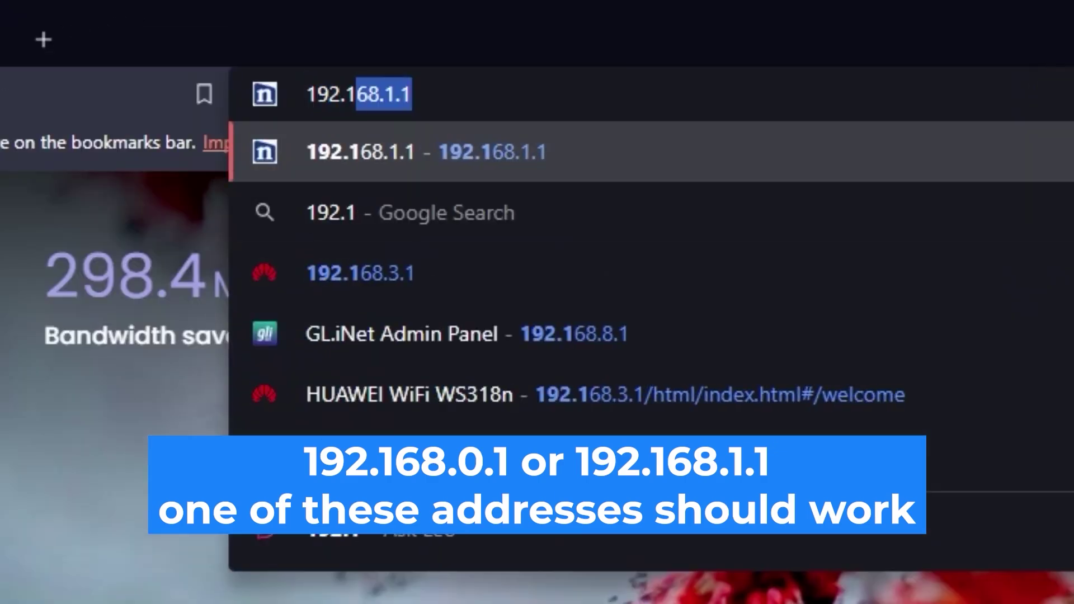
text(68.0.1)
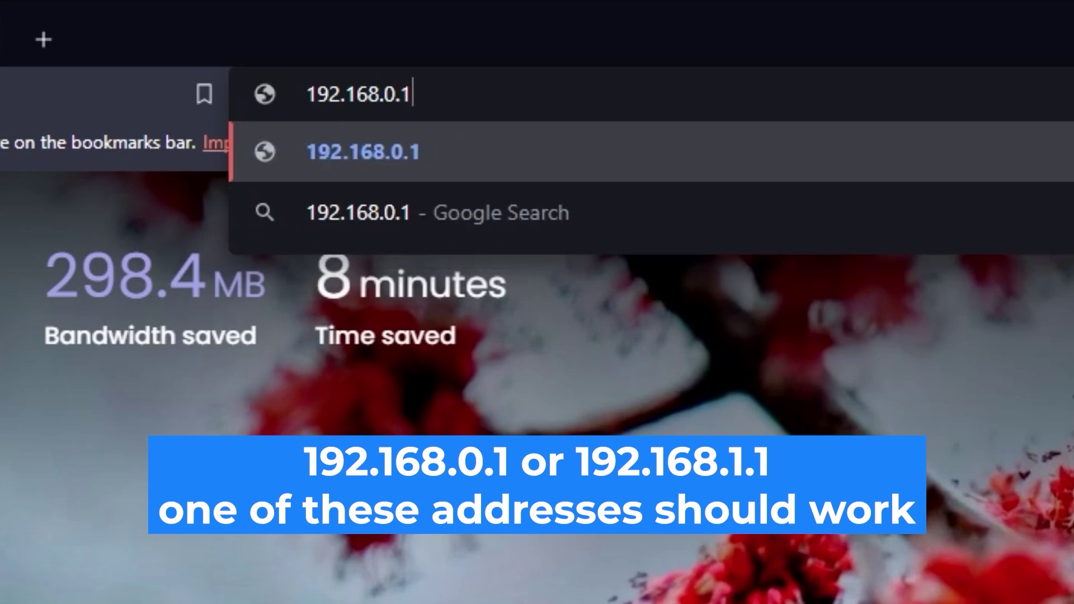
key(Return)
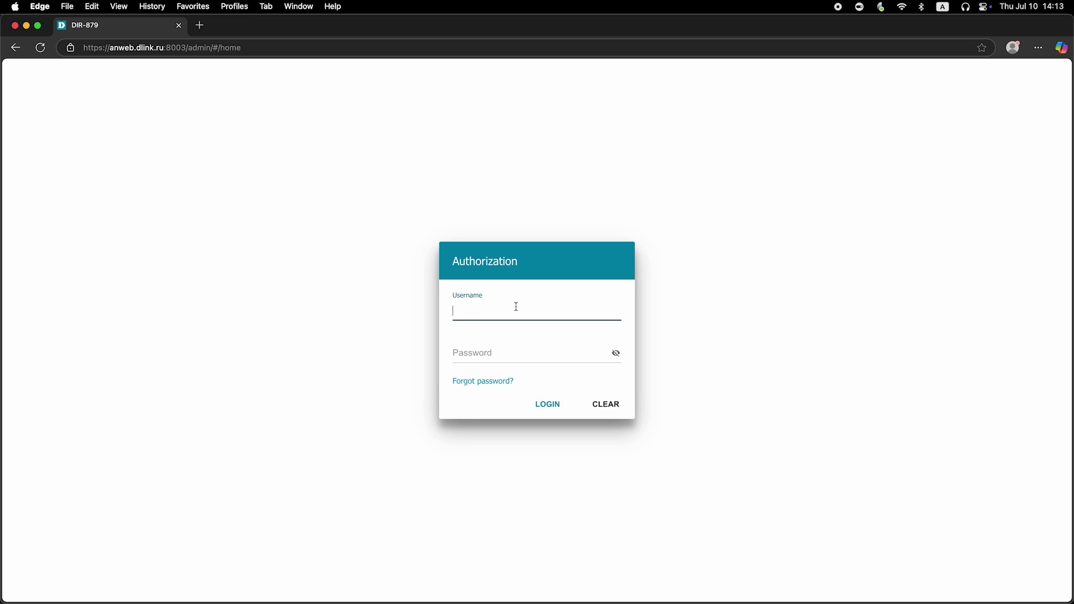
text(admin)
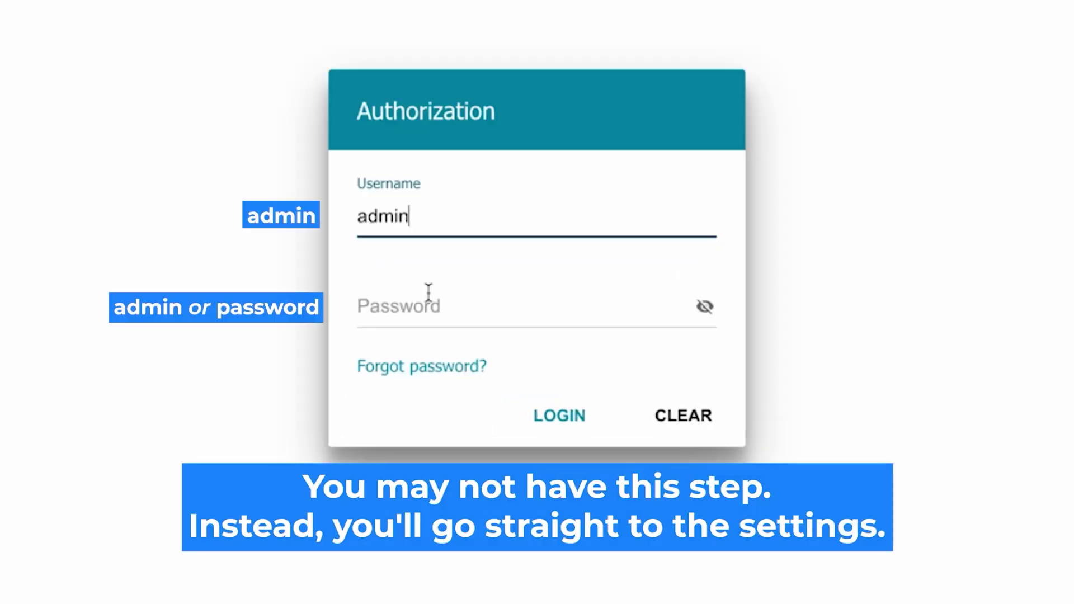
- Enter the router password, reveal it to check it, and attempt to log in
click(412, 308)
text(password)
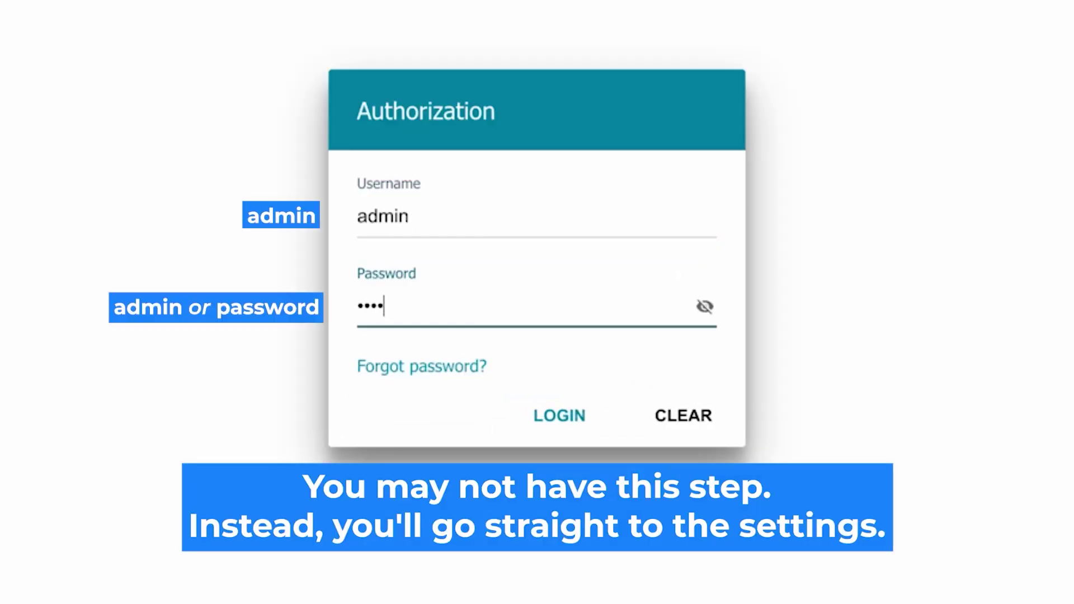
click(704, 306)
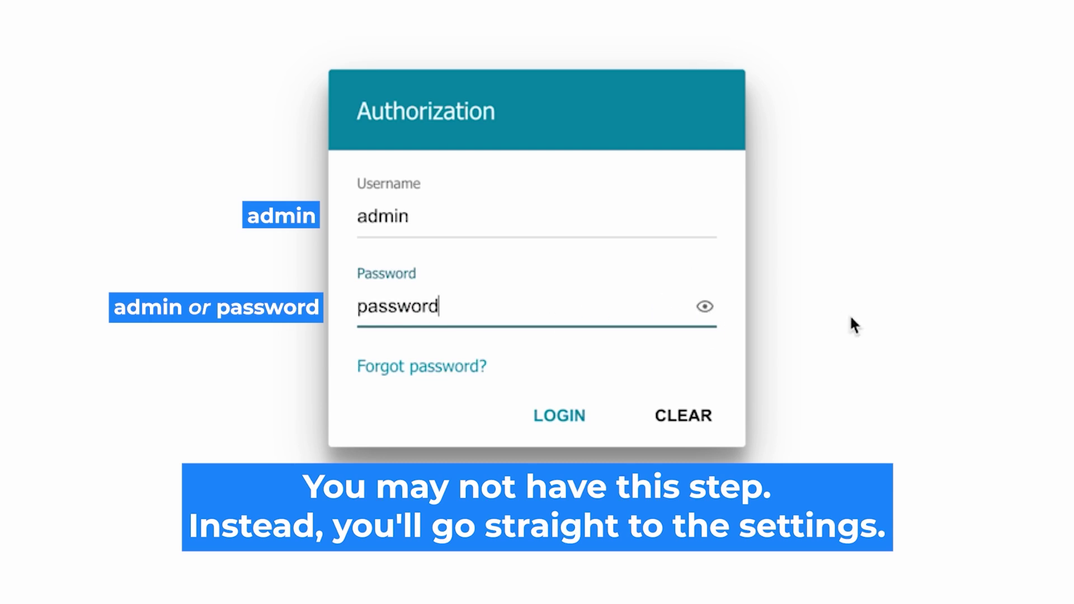
click(550, 415)
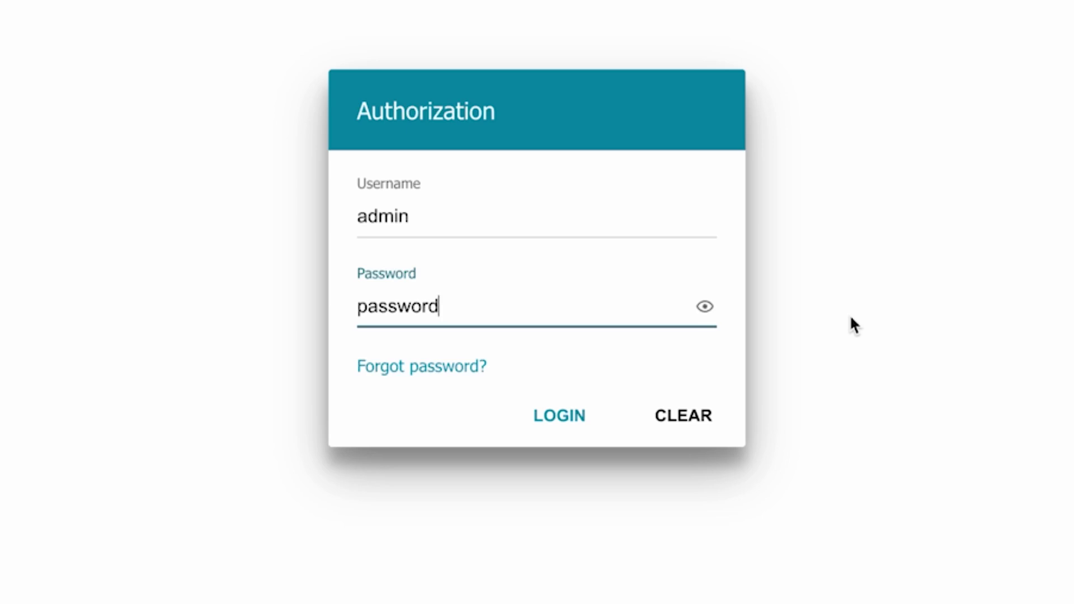
- Retry the login with the re-entered and verified password until the Information page loads
click(547, 414)
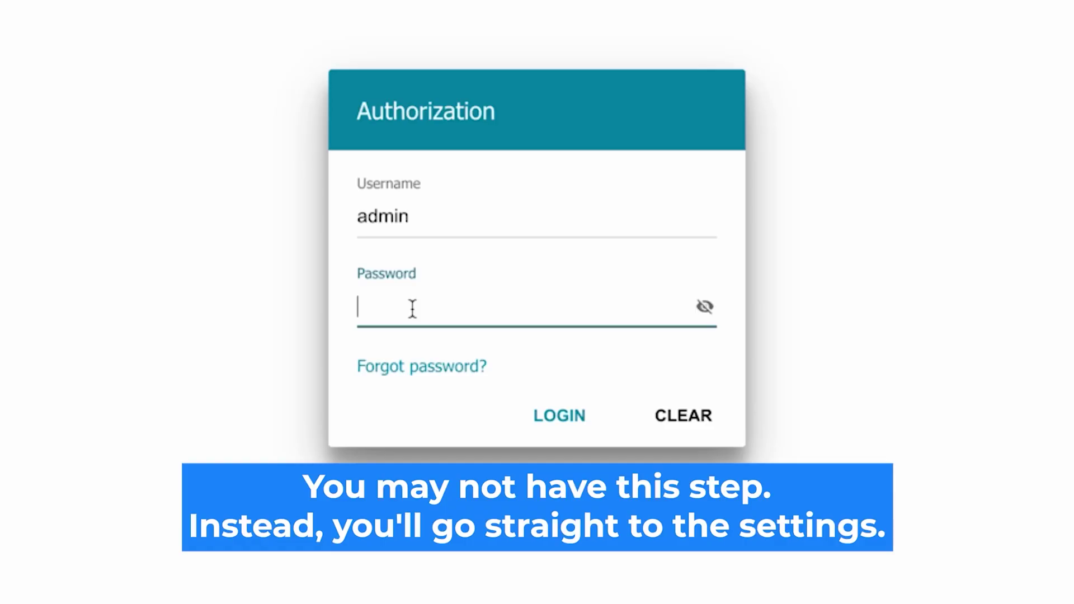
text(•••••••••)
click(704, 307)
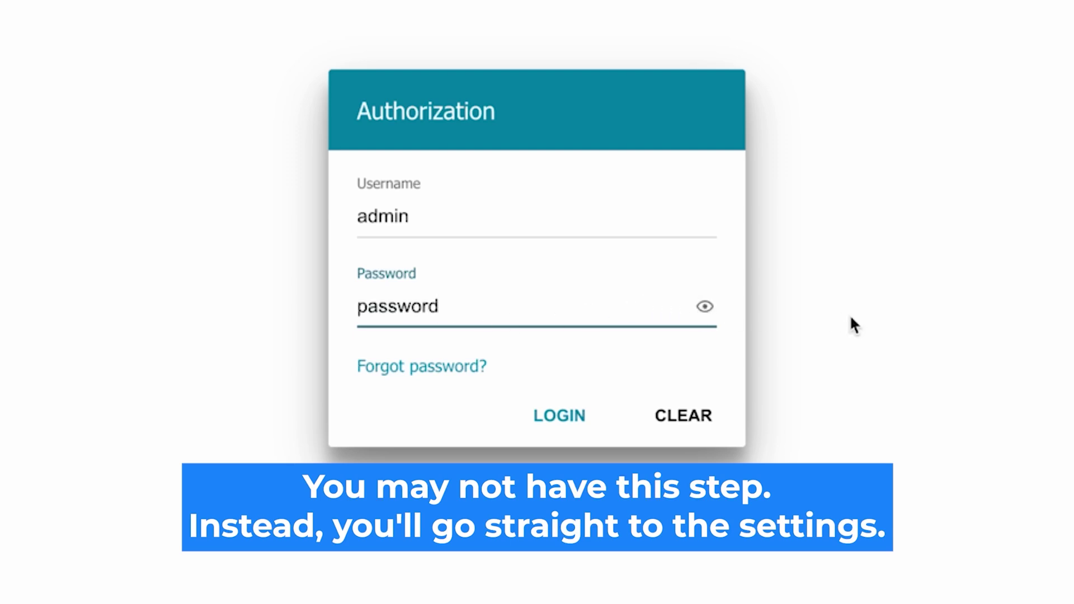
click(546, 415)
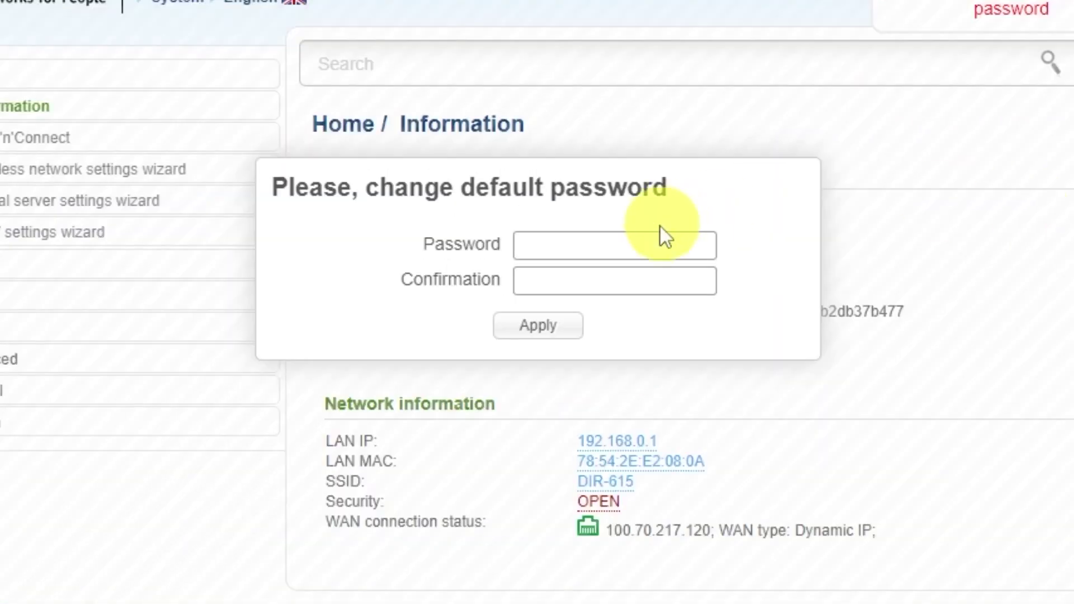
- Replace the default admin password with a new one, entered twice and applied
text(•••••••••)
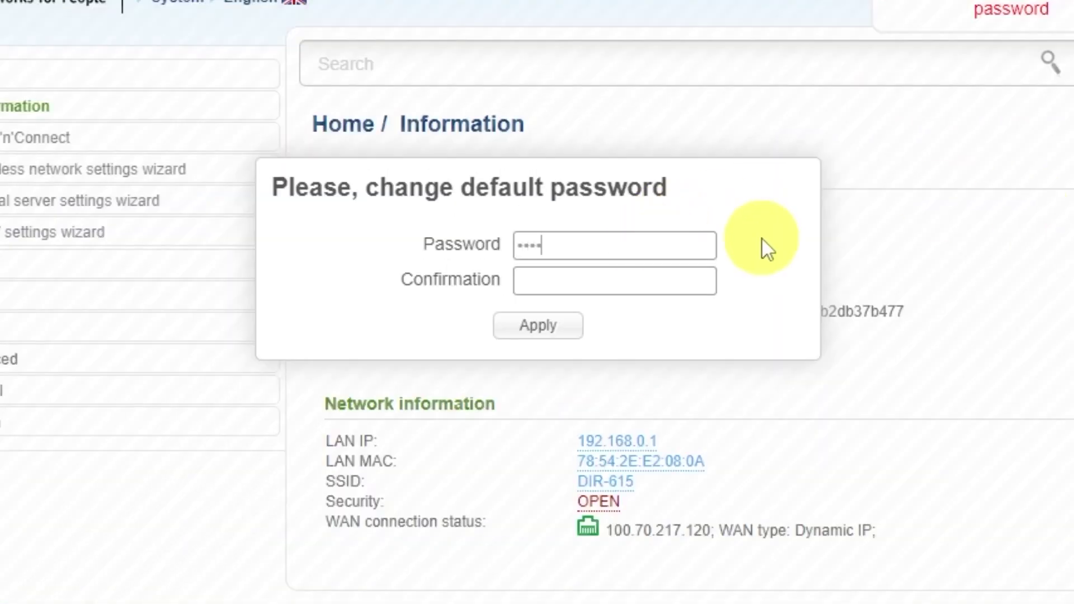
click(695, 275)
text(•••••••••)
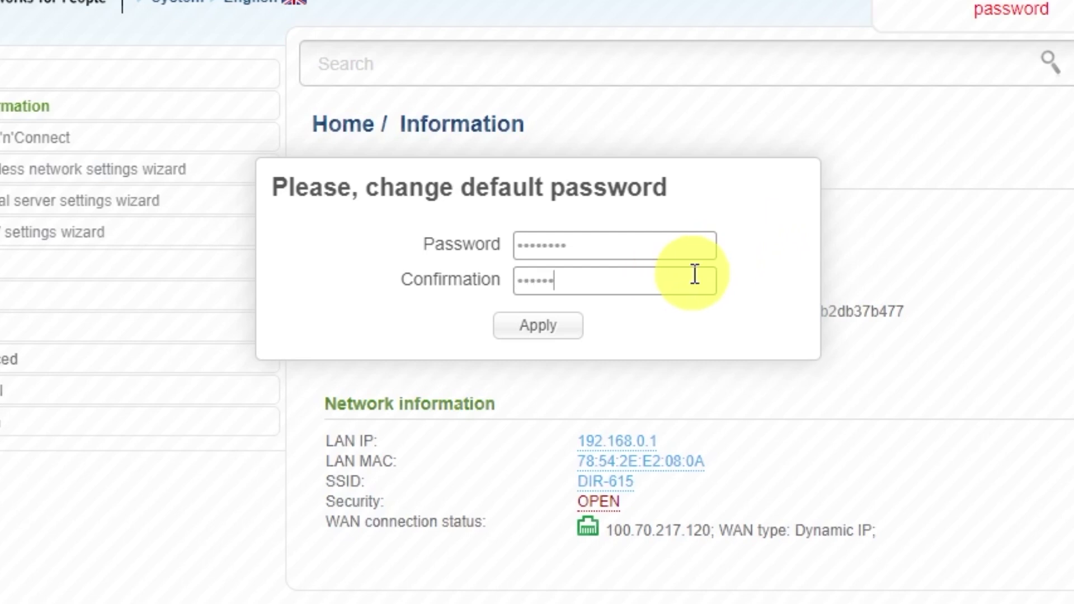
click(569, 328)
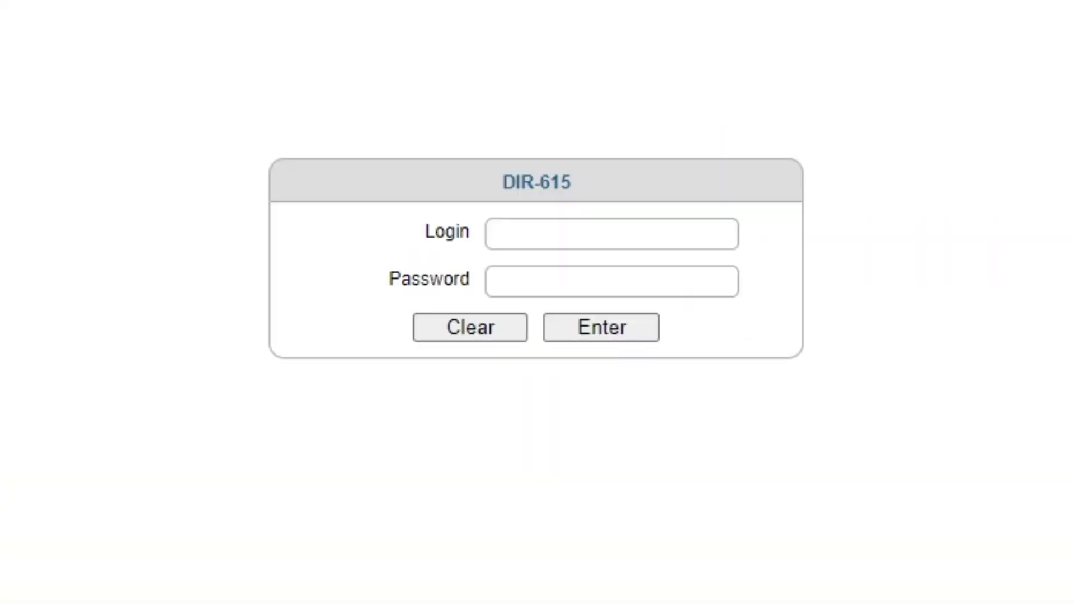
- Log back in with the router username and new password, declining to save it in the browser
click(576, 232)
text(admin)
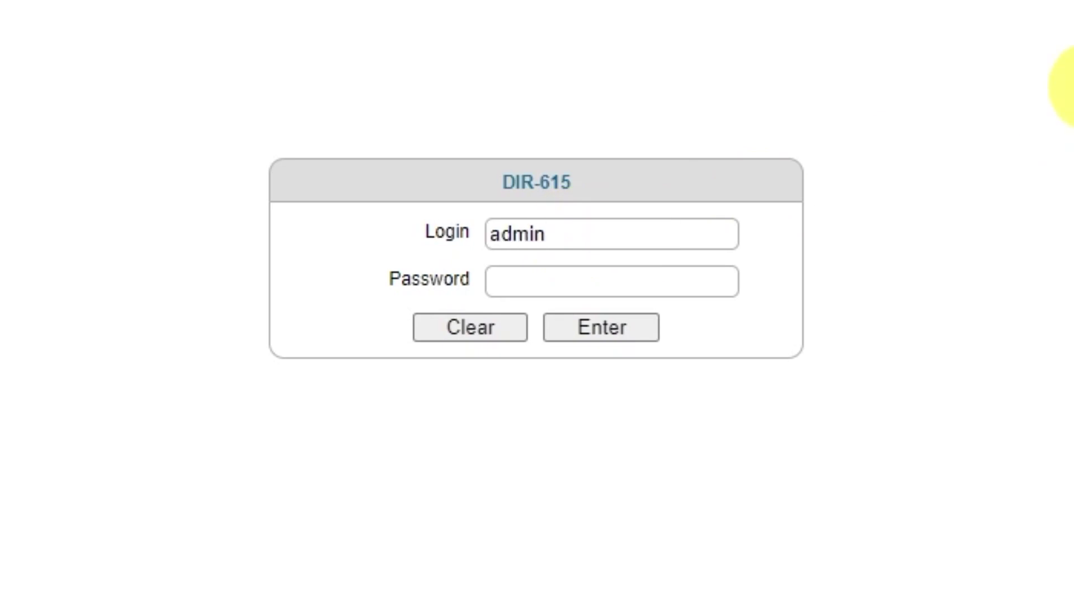
click(652, 284)
text(admin123)
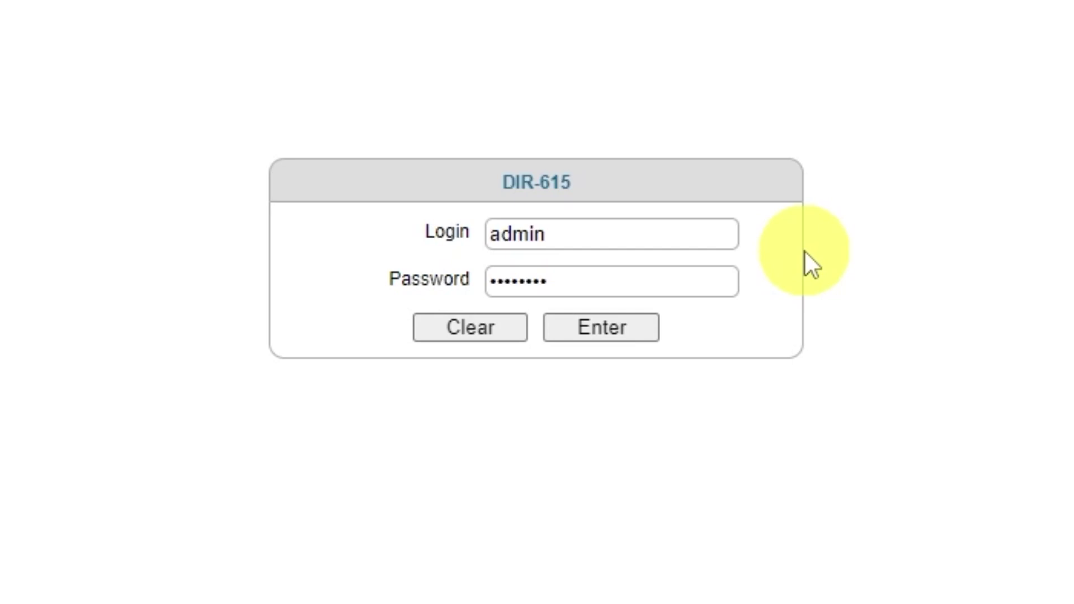
click(591, 333)
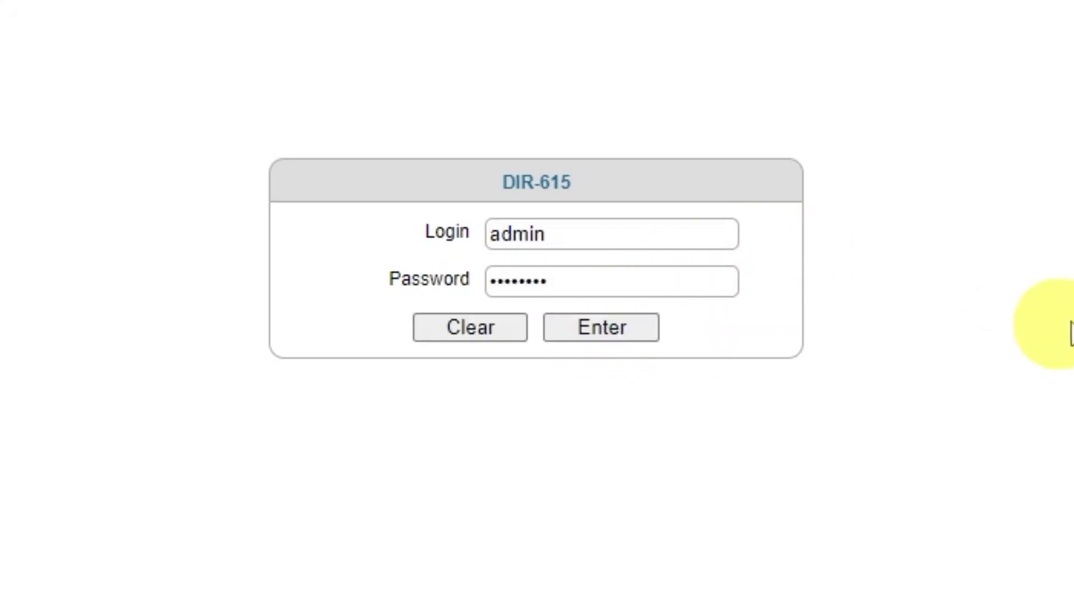
click(984, 157)
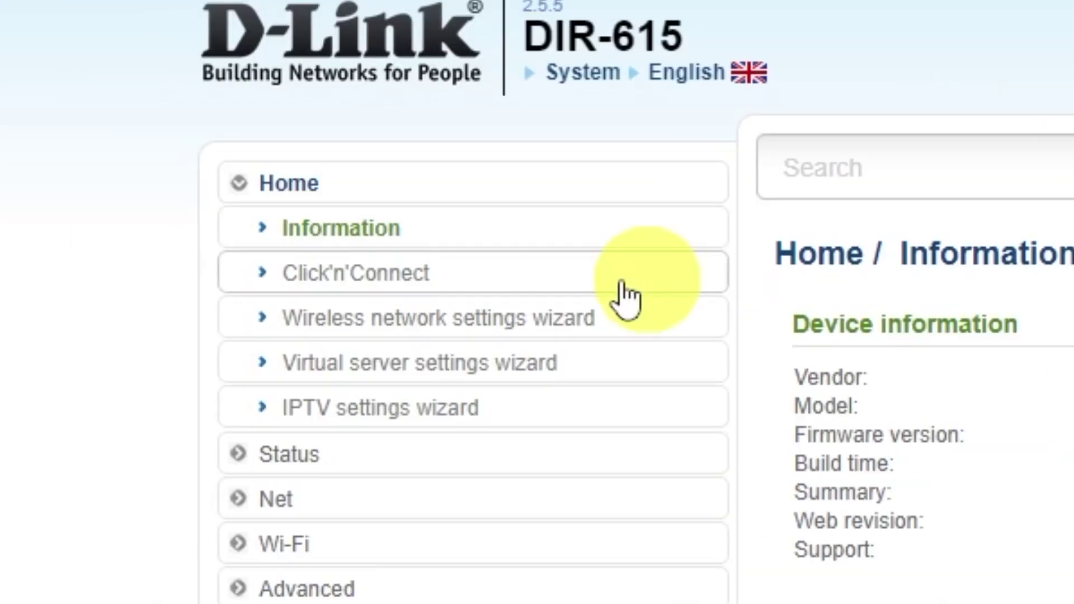
- Start Click'n'Connect, choose Dynamic IP, and select the connection name dynamic_Internet_2 for replacement
click(411, 287)
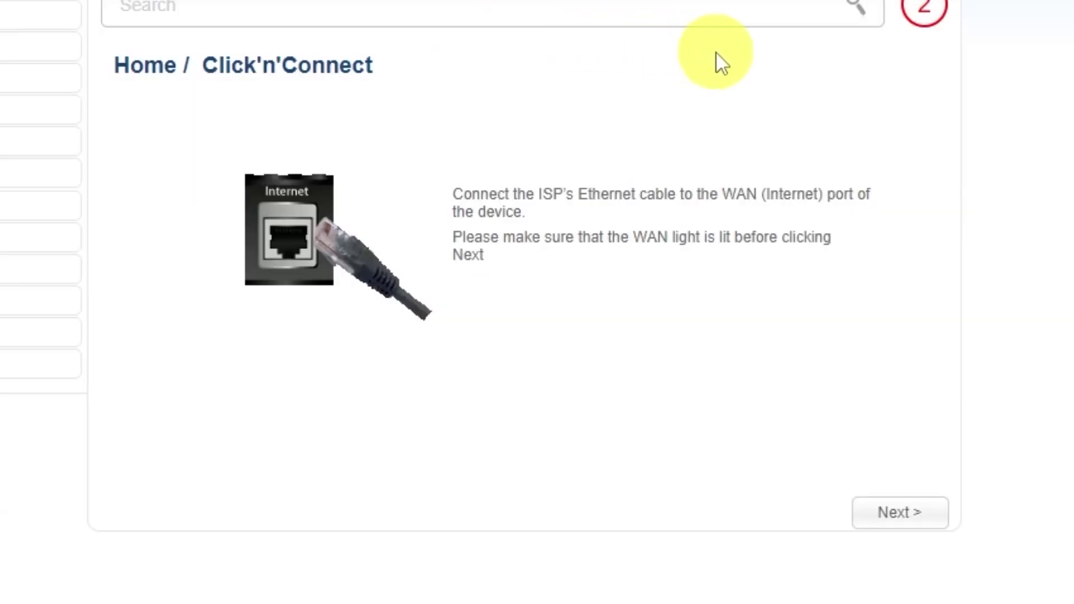
click(897, 521)
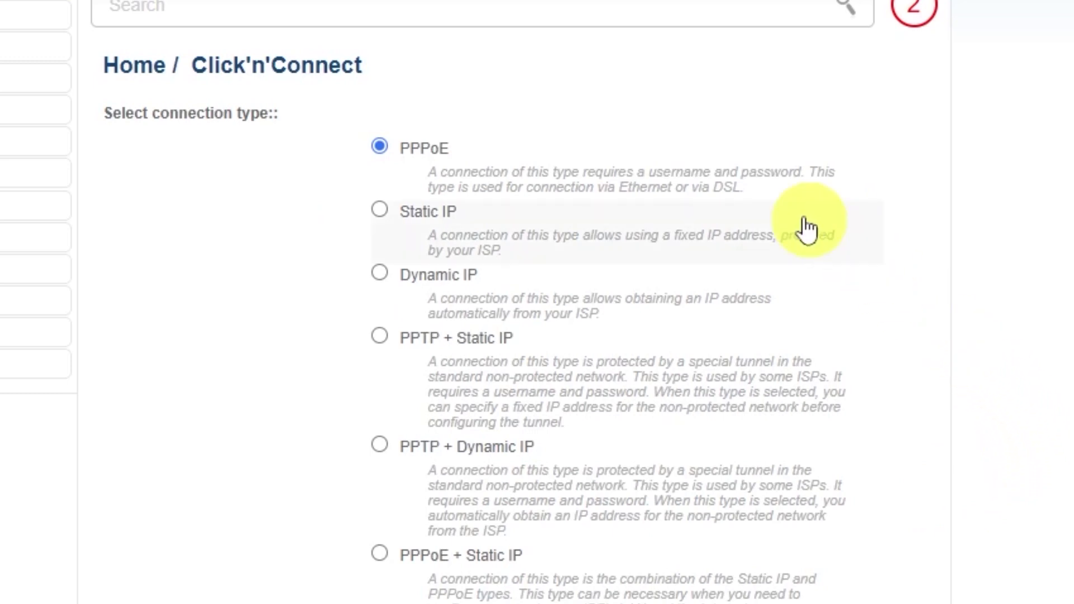
scroll(376, 408, down, 4)
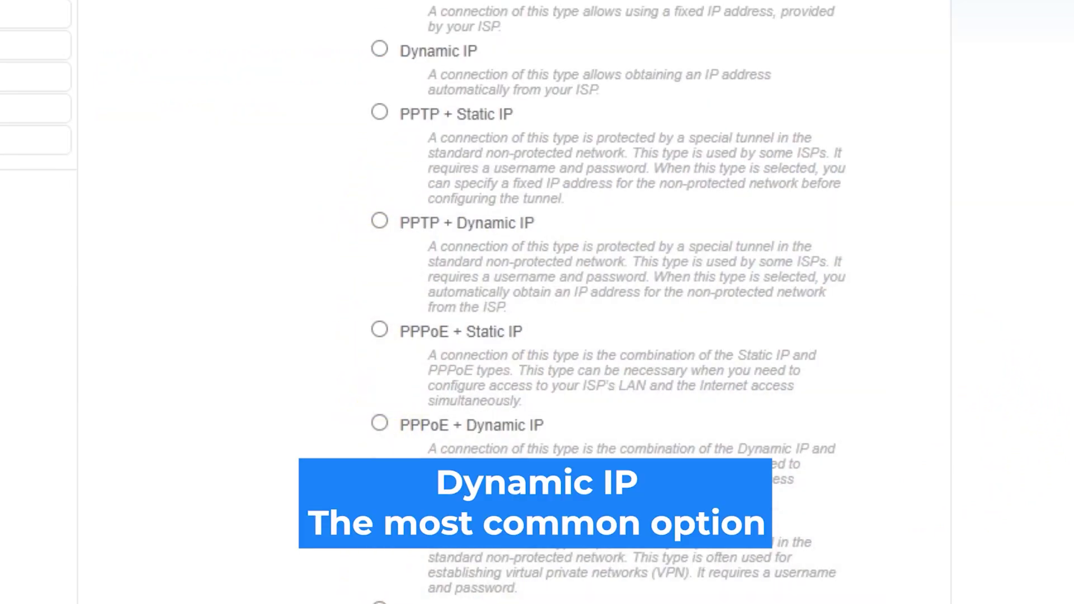
scroll(514, 336, up, 4)
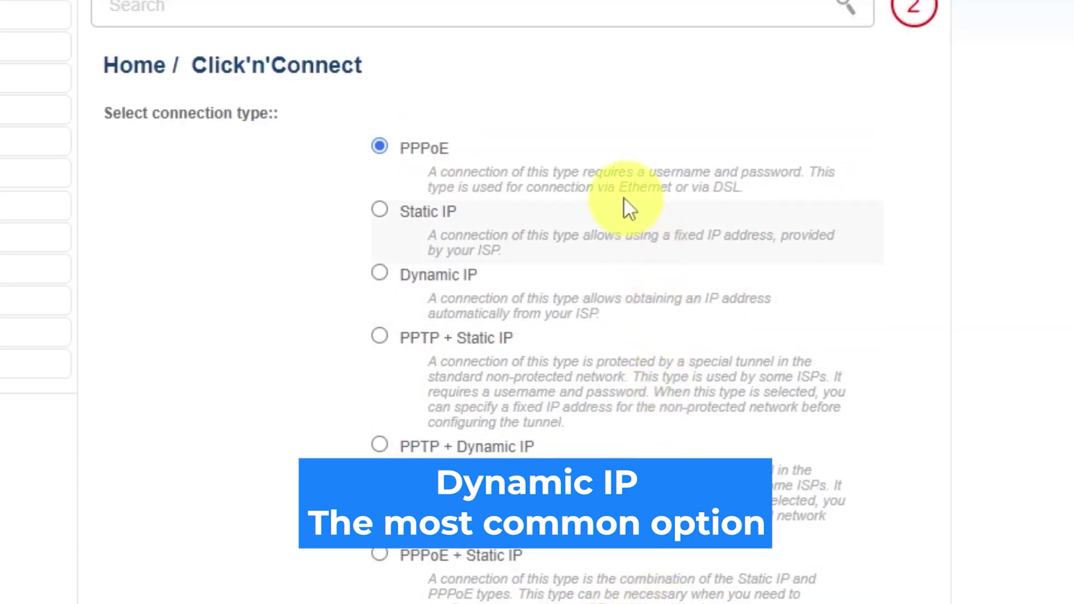
click(380, 273)
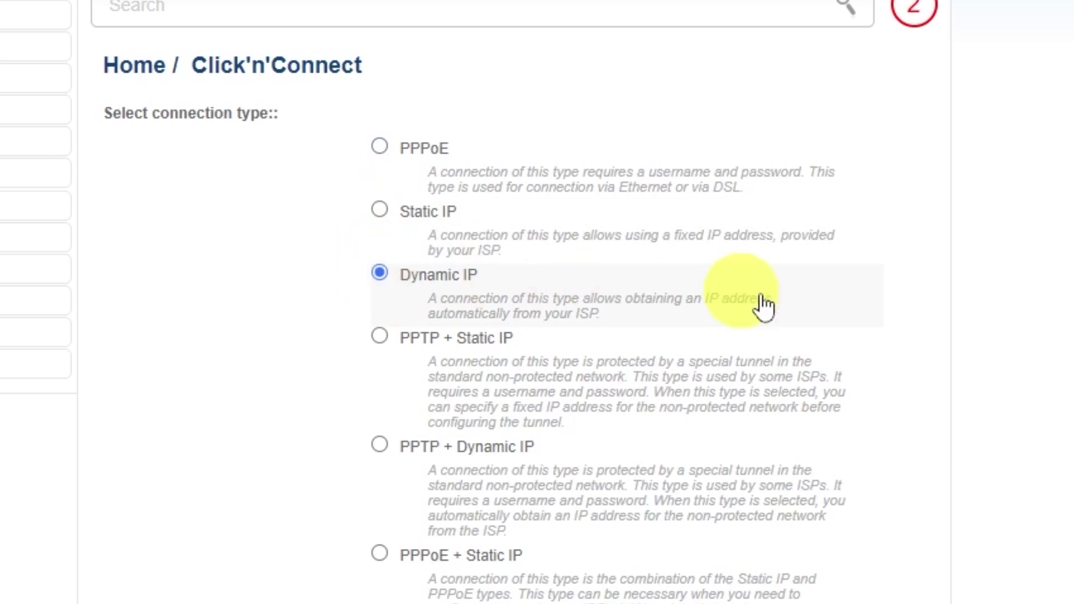
scroll(959, 370, down, 2)
scroll(955, 361, down, 8)
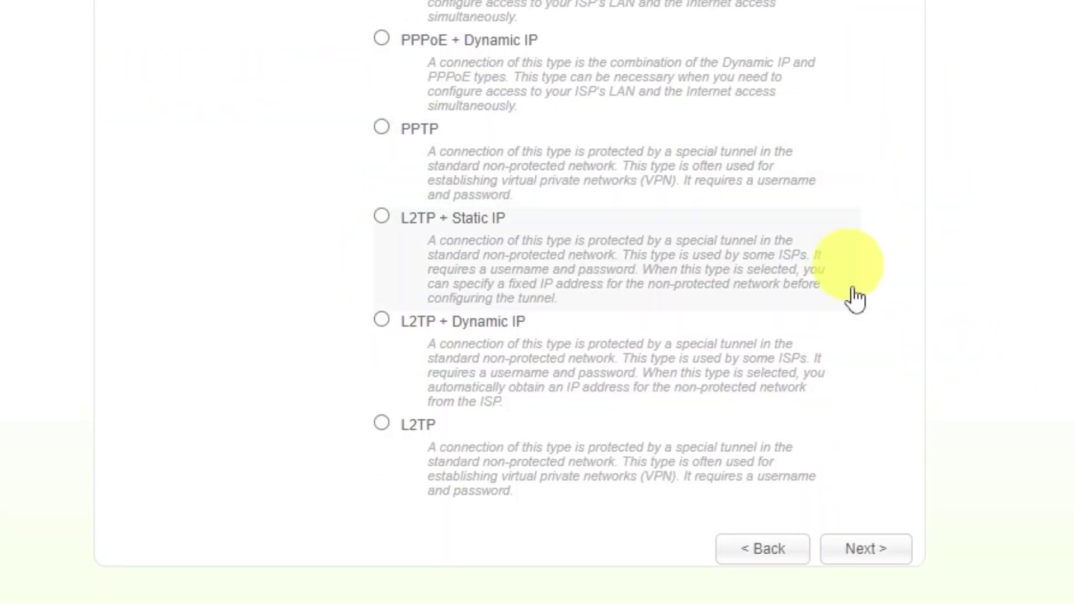
click(863, 547)
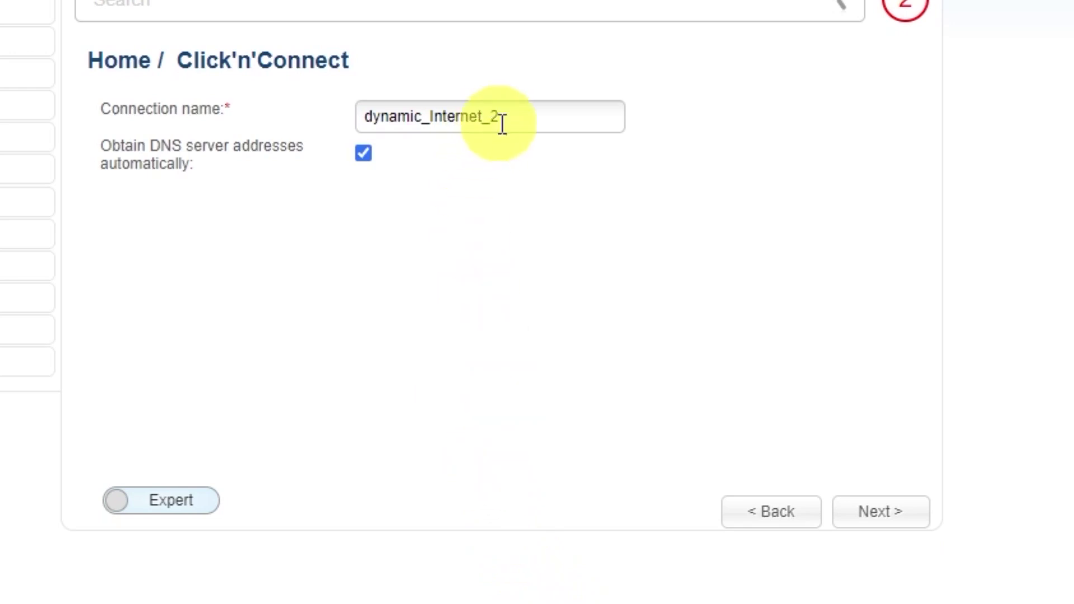
drag(525, 117, 362, 117)
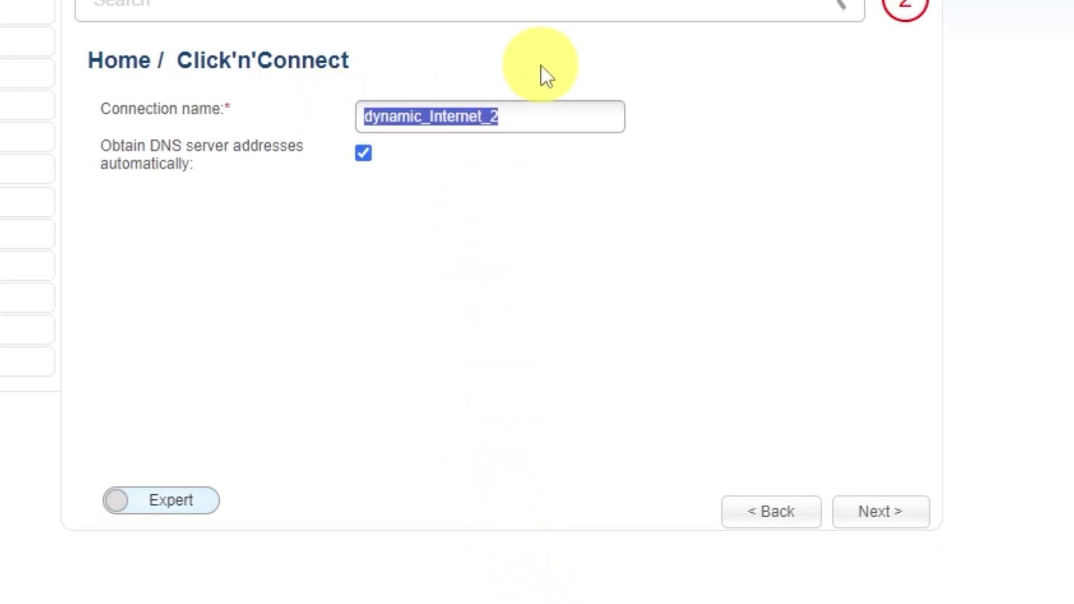
- Rename the connection to 'd-link wifi' and continue to the summary
text(d-)
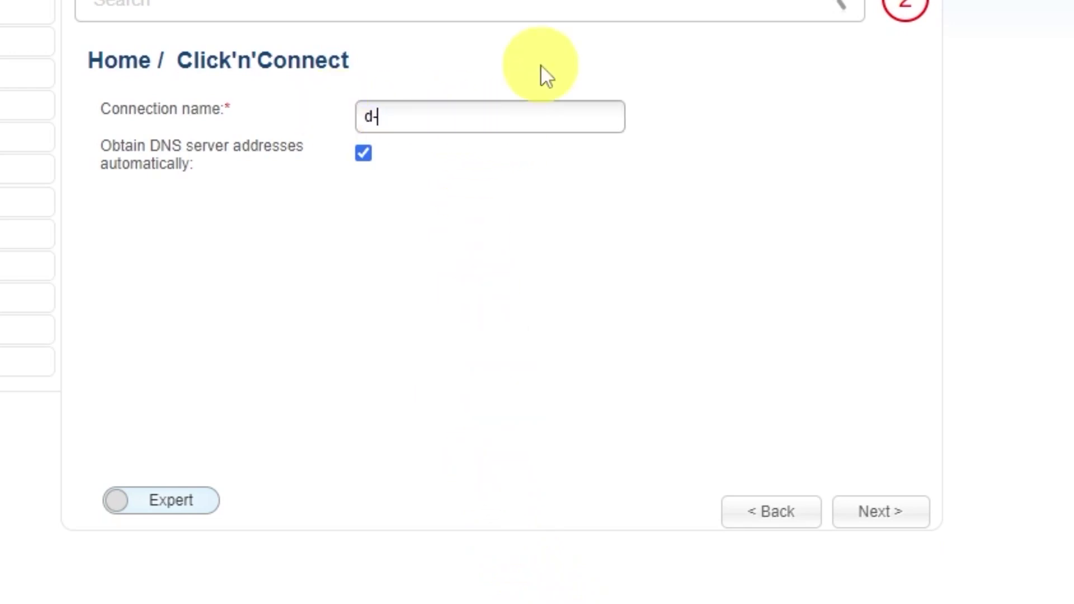
text(link wifi)
click(885, 511)
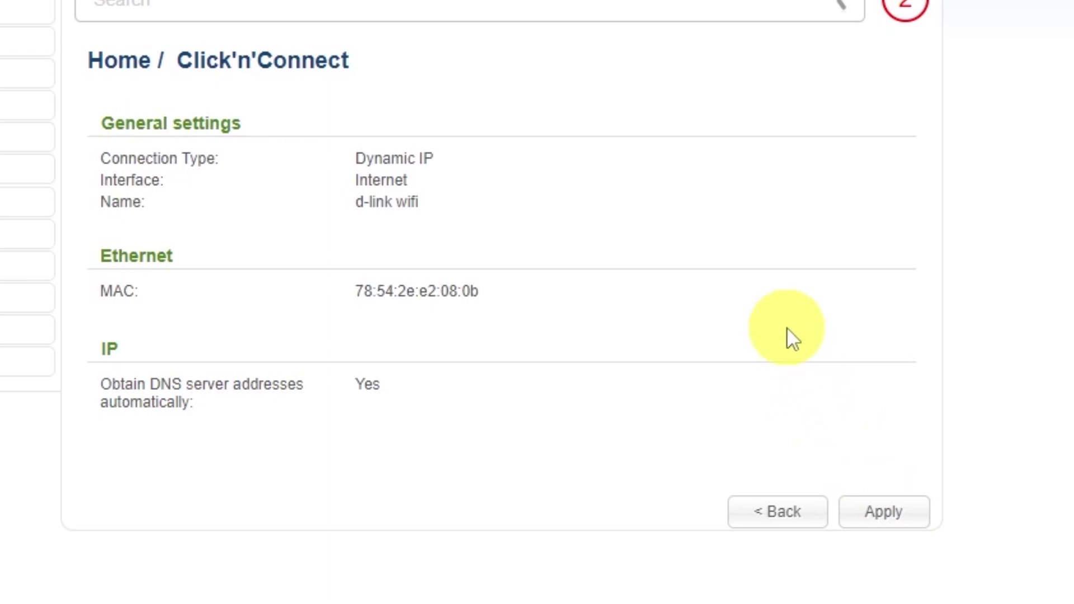
- Apply the Dynamic IP connection and confirm the successful google.com ping check
click(891, 511)
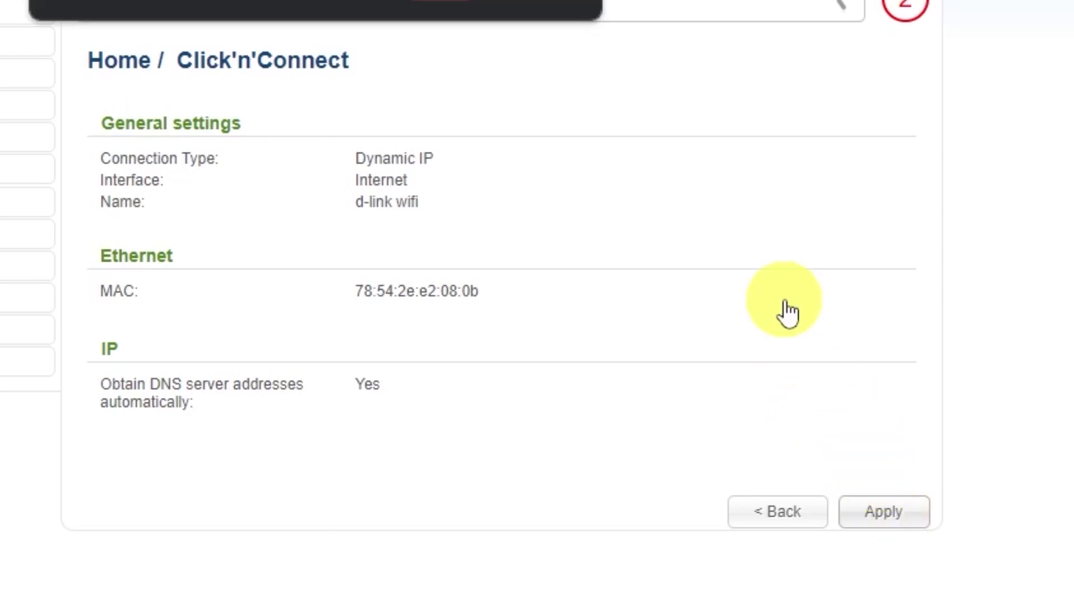
click(442, 1)
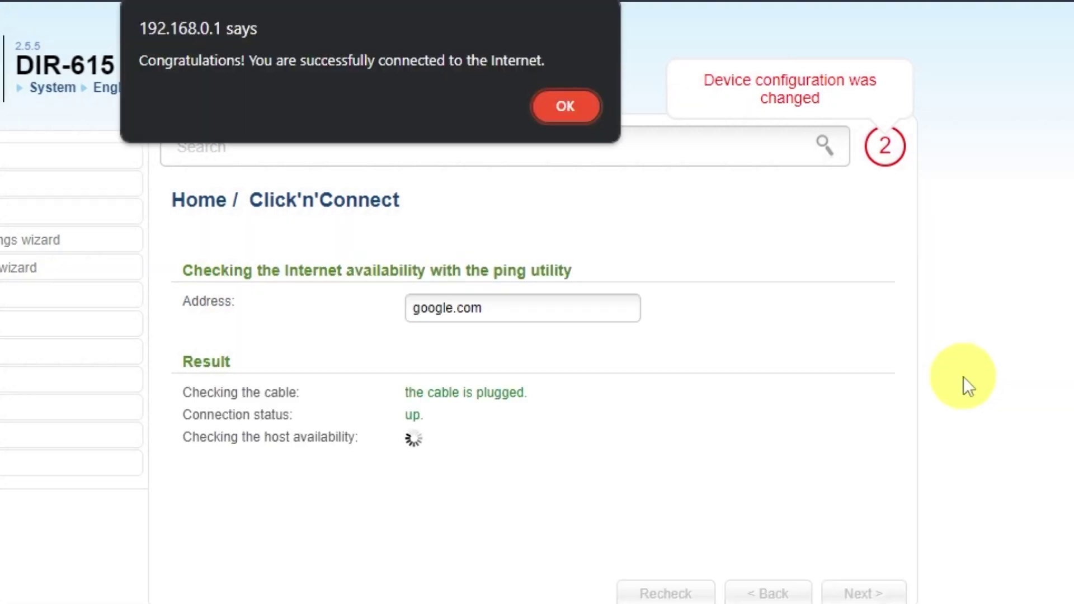
click(562, 109)
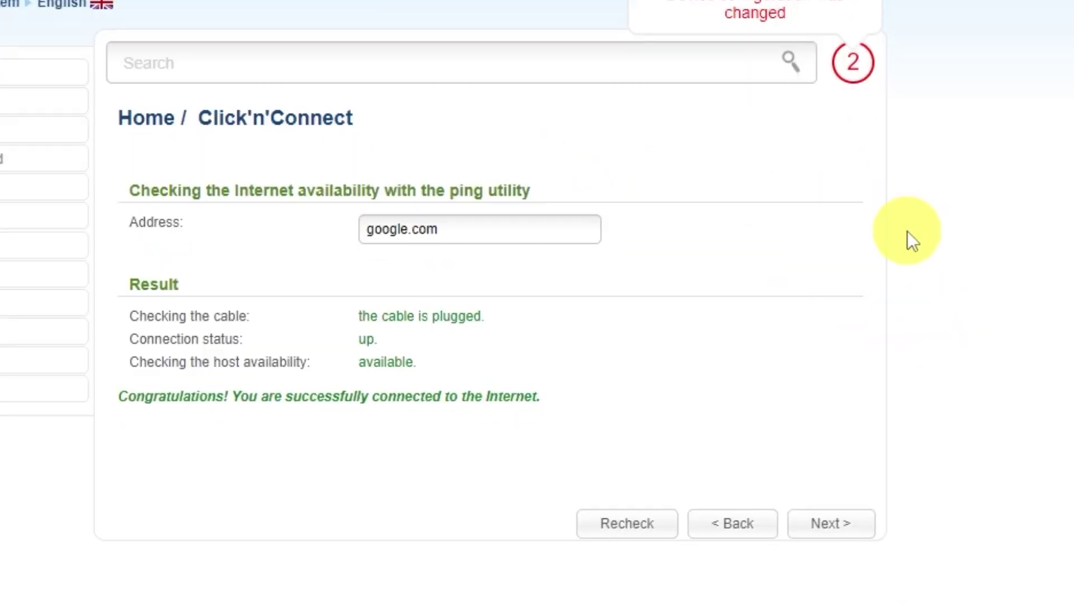
- Keep Wi-Fi in Access point mode with the network name DIR-615
click(843, 527)
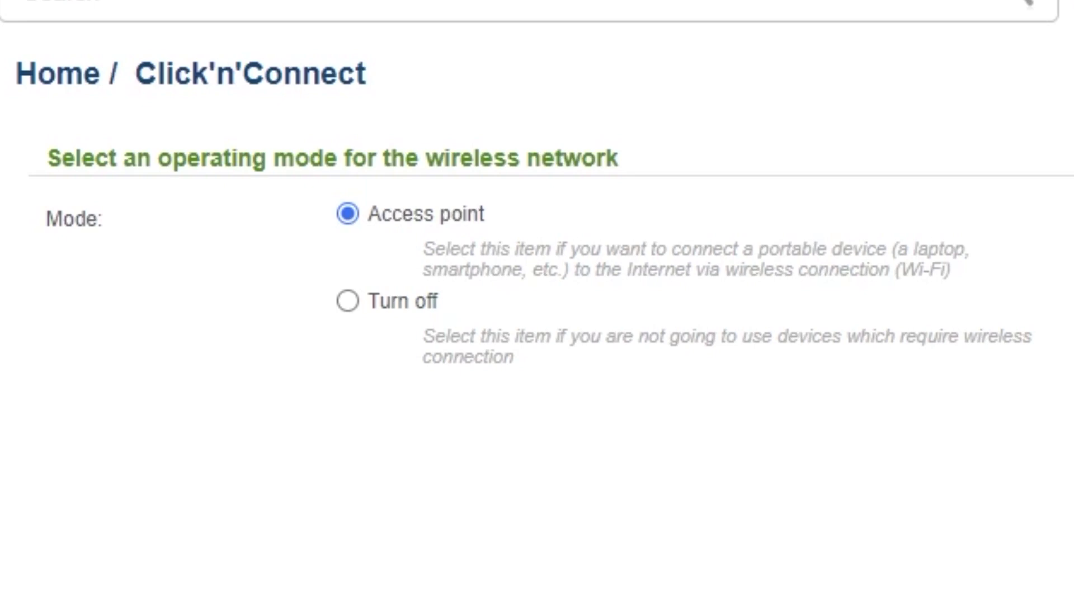
click(846, 523)
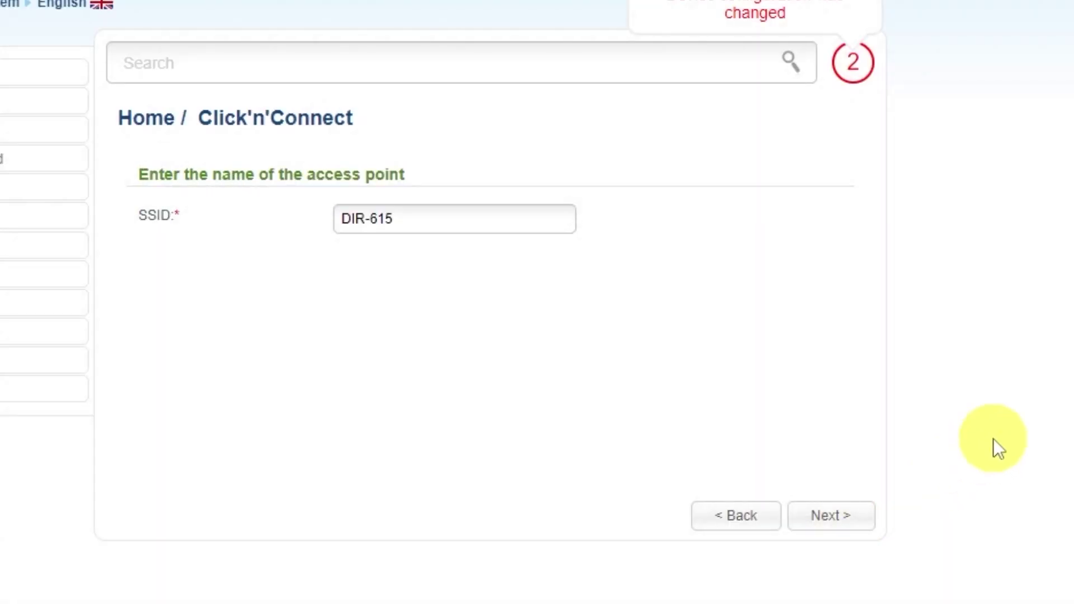
click(414, 215)
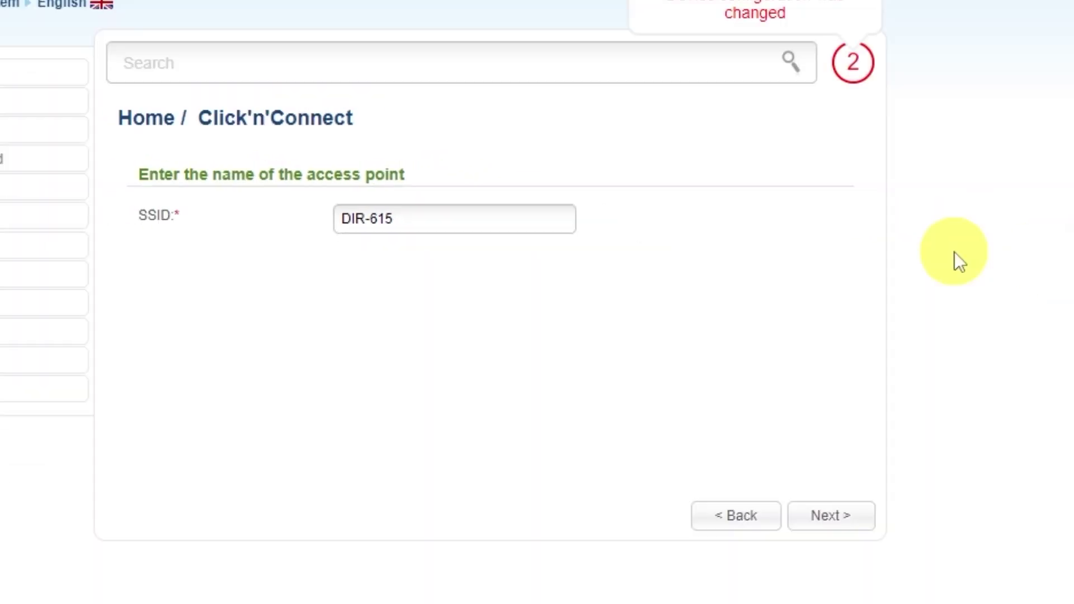
click(830, 517)
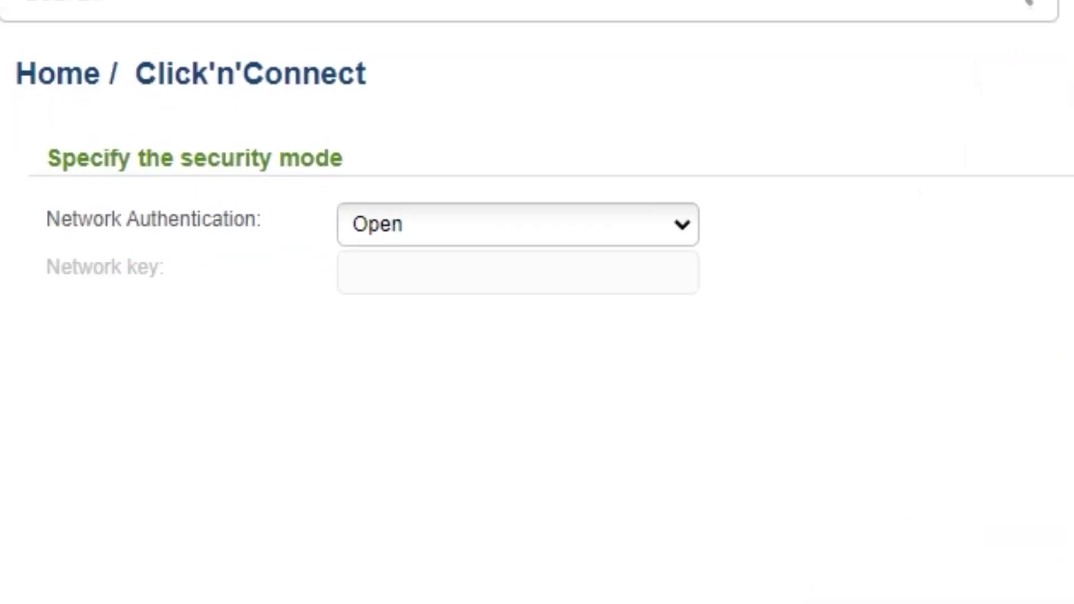
- Set Network Authentication to Protected and enter a network key
click(678, 229)
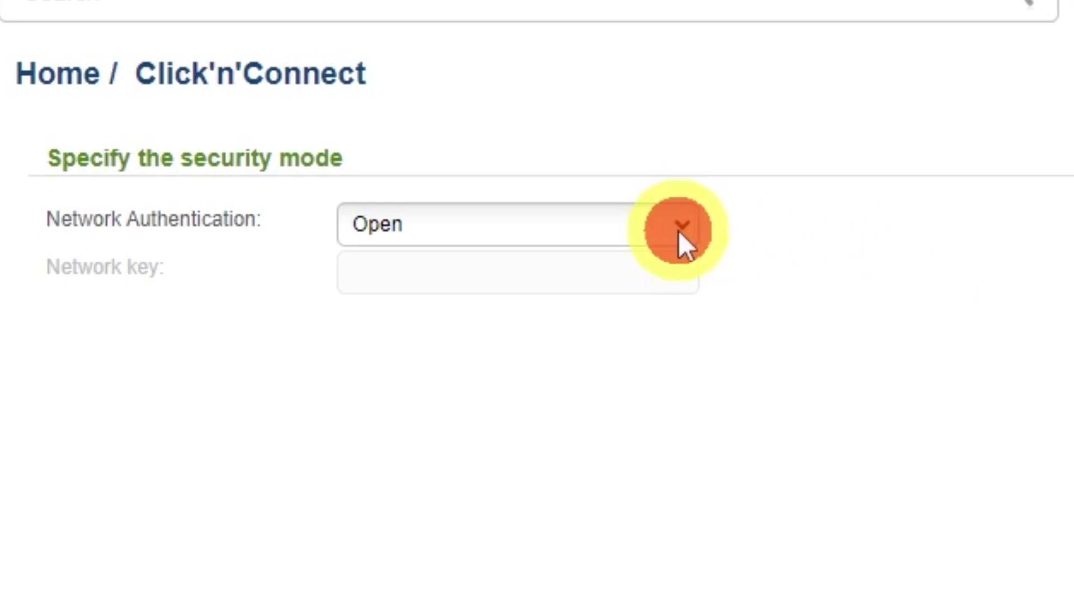
click(385, 288)
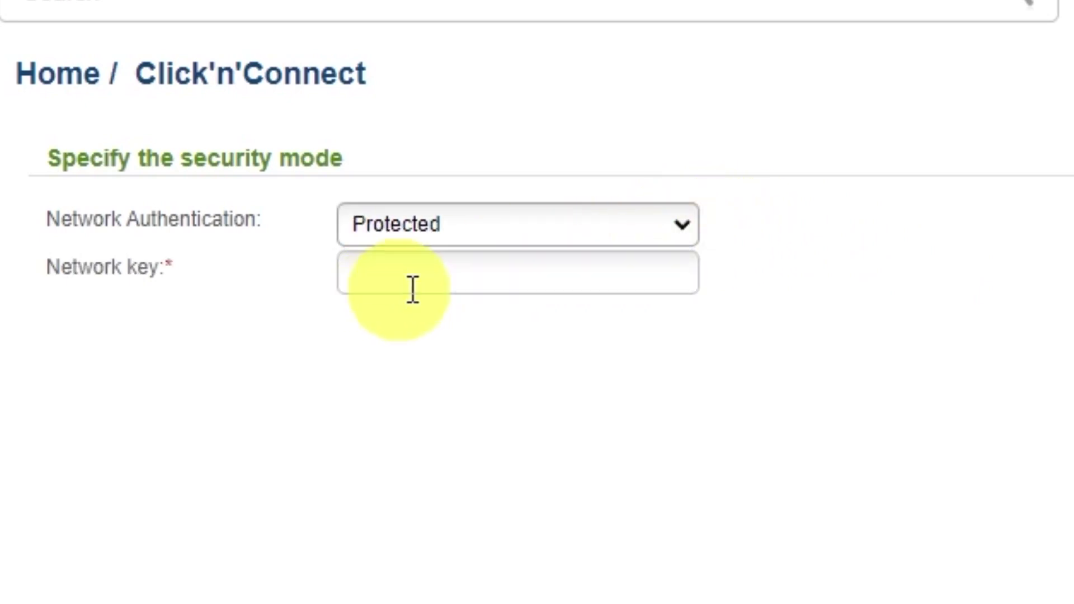
click(580, 271)
text(123)
text(789)
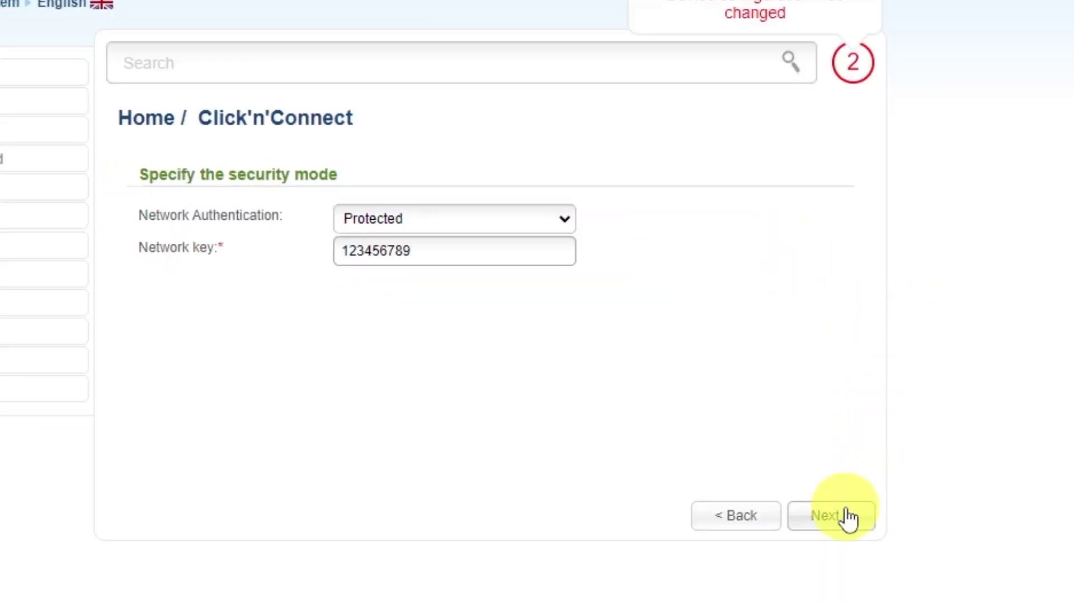
click(842, 516)
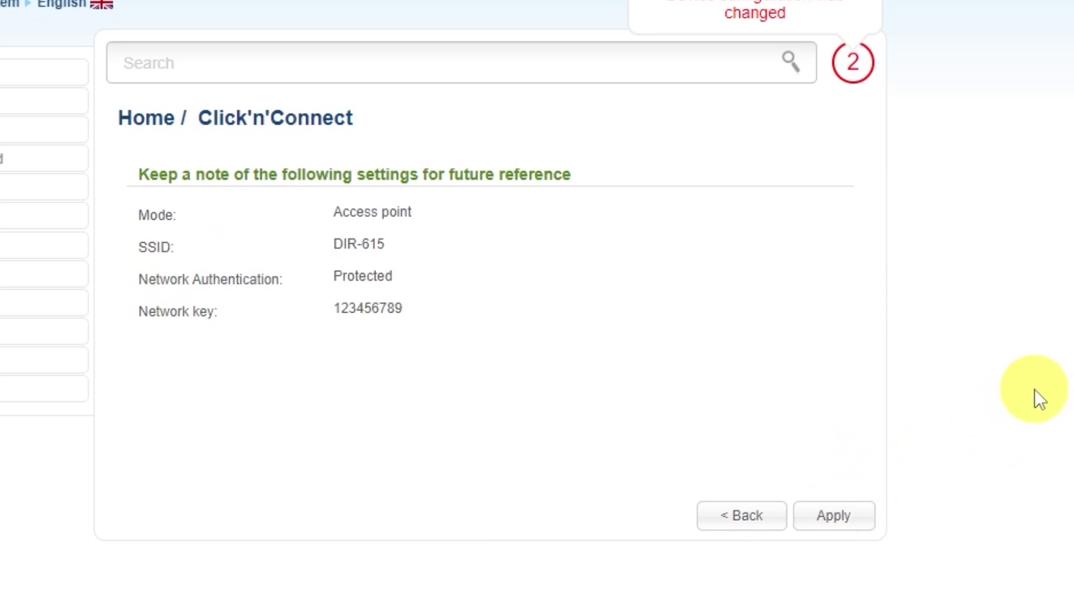
- Apply the Wi-Fi settings, skip IPTV port assignment, and submit the completed wizard
click(863, 506)
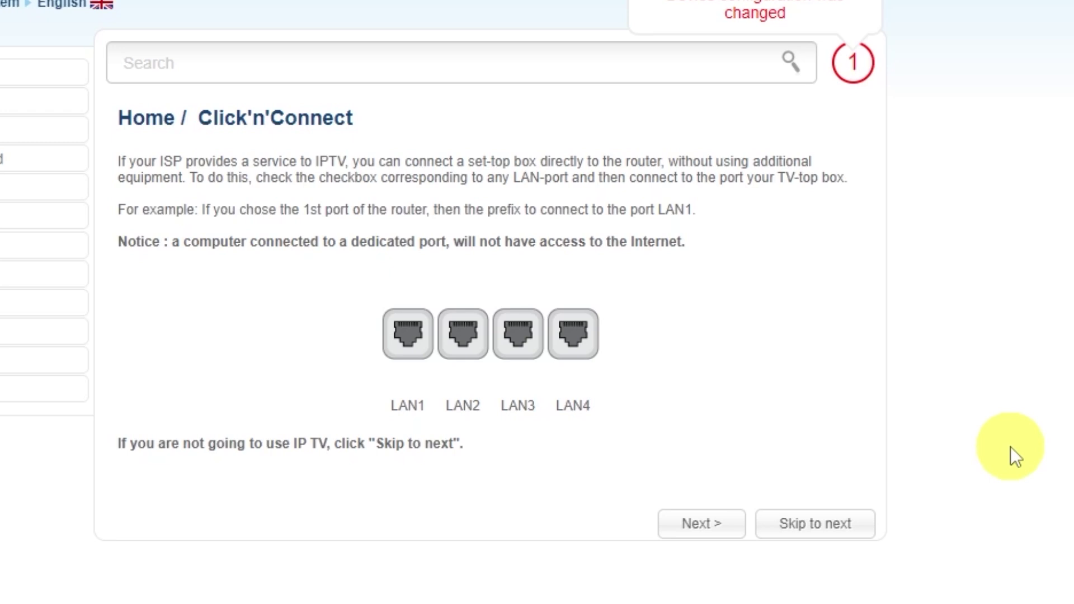
click(817, 512)
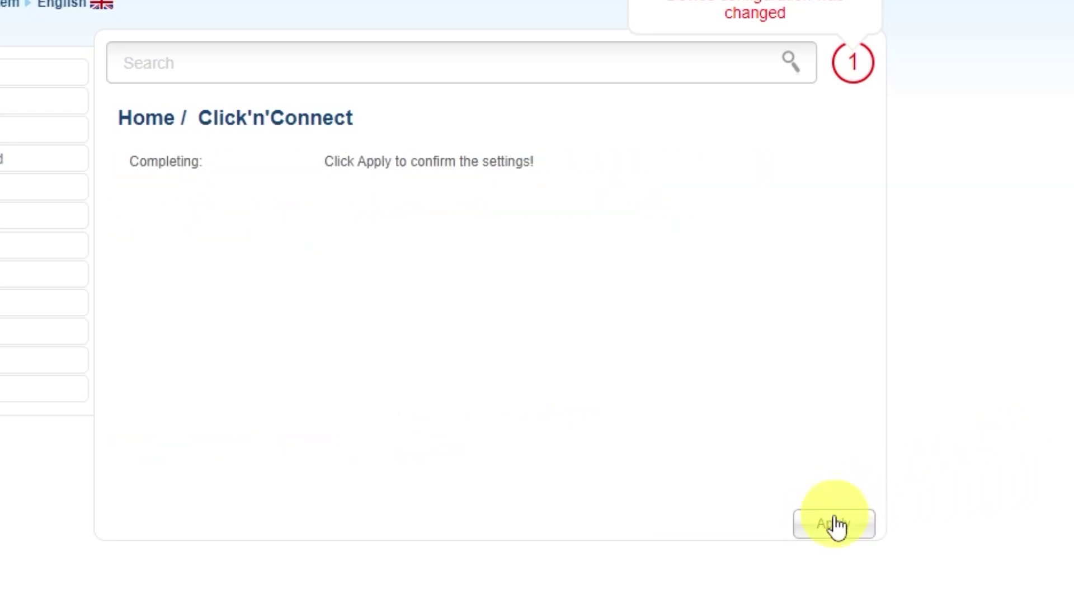
click(834, 523)
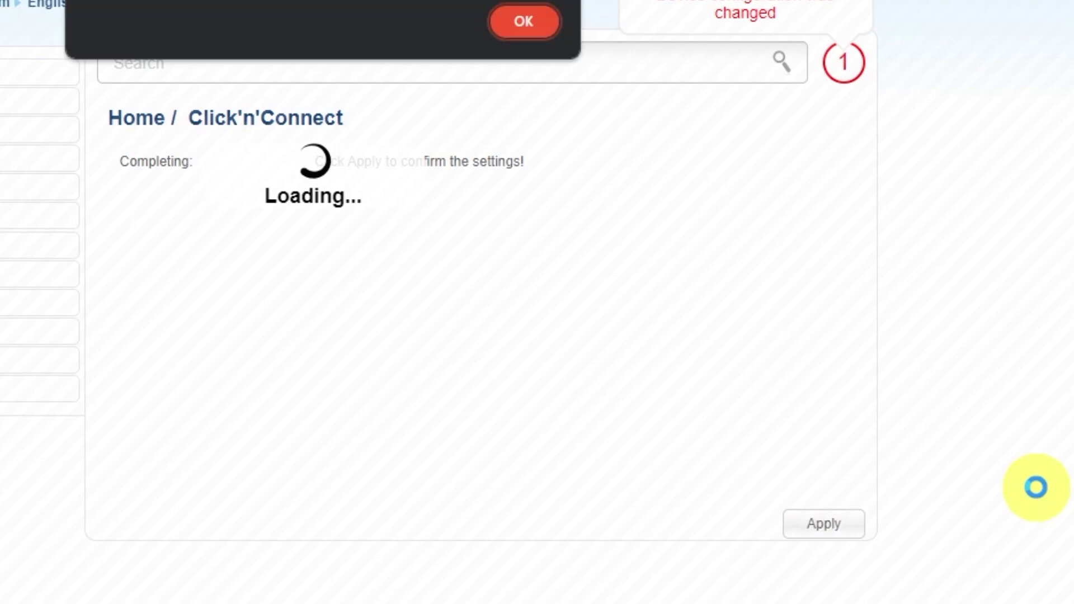
- Save the current configuration to the router via System > Configuration
click(566, 107)
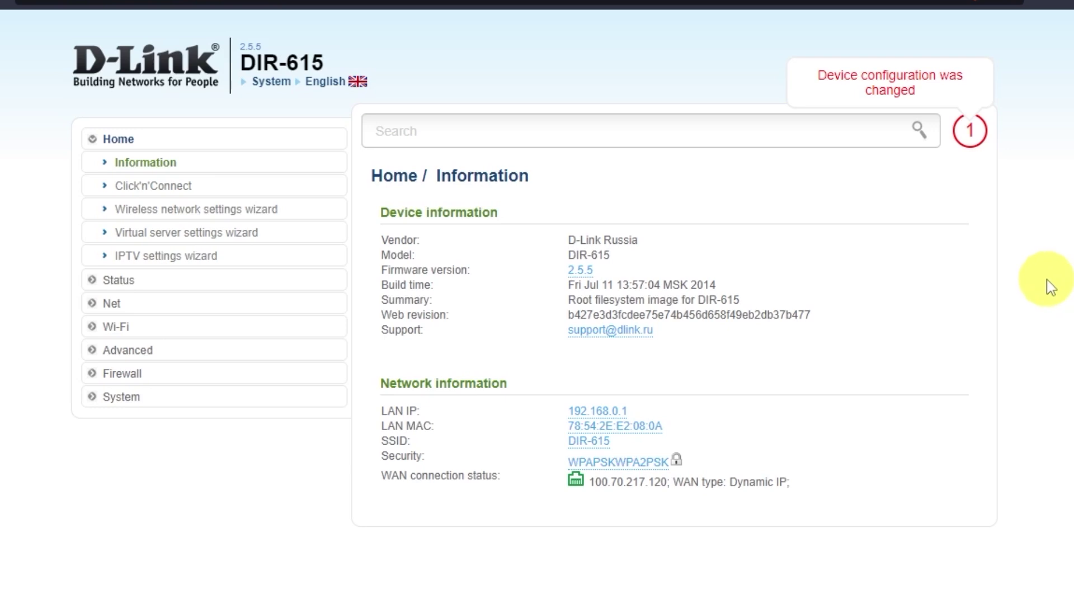
click(130, 397)
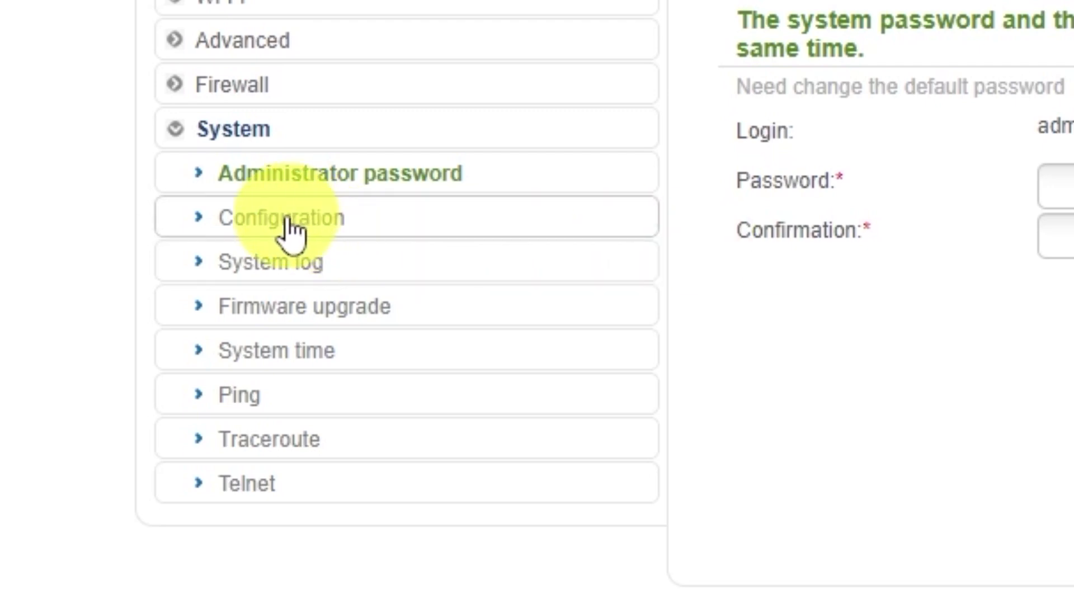
click(288, 229)
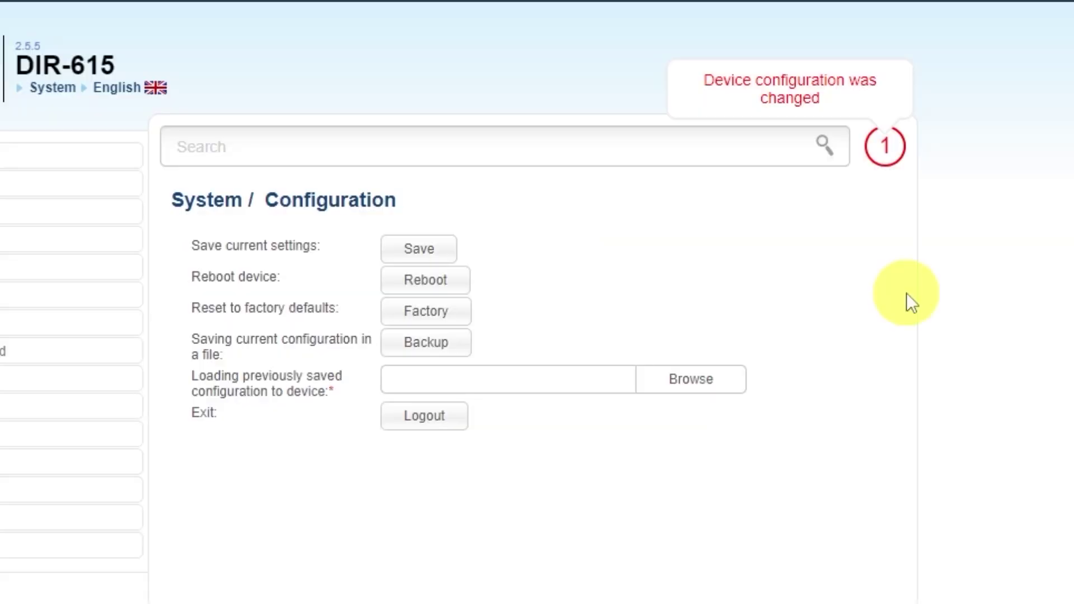
click(417, 248)
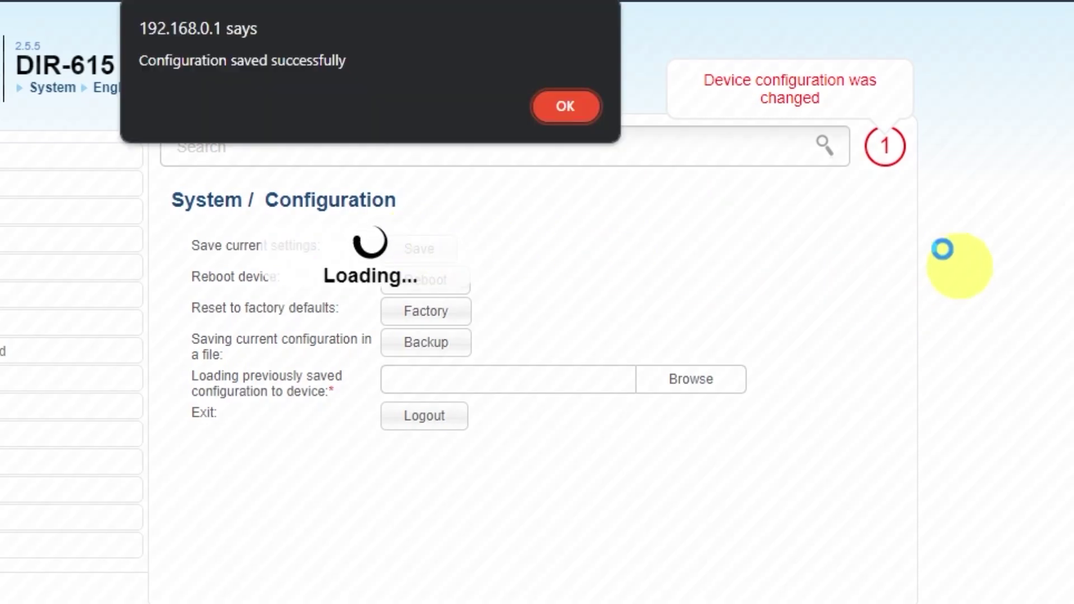
click(565, 107)
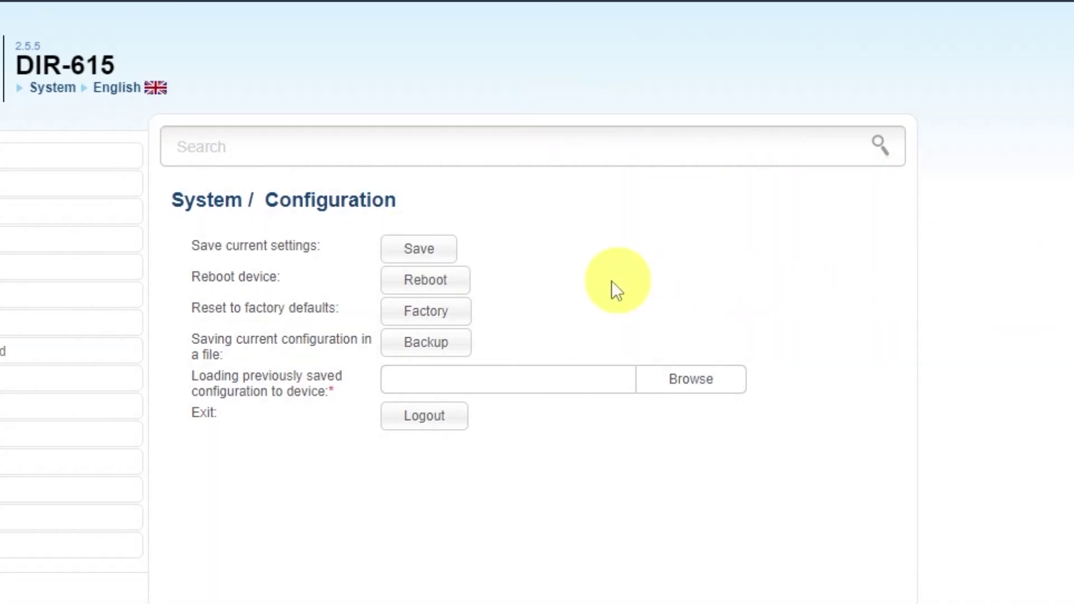
- Reboot the router, then search 'dfdfdfdf' in a new tab to check Internet access
click(456, 285)
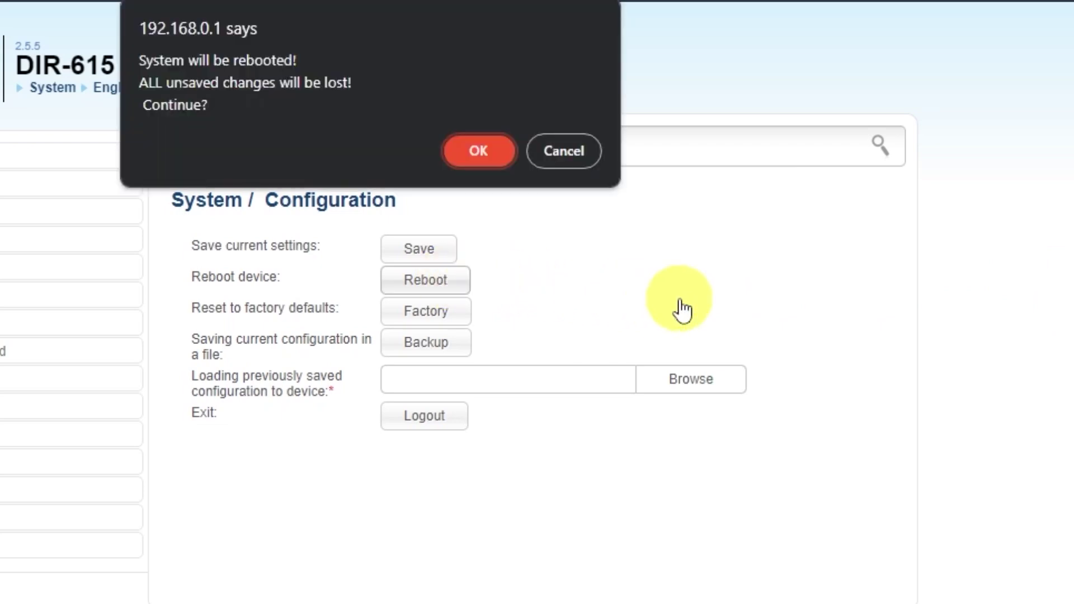
click(472, 155)
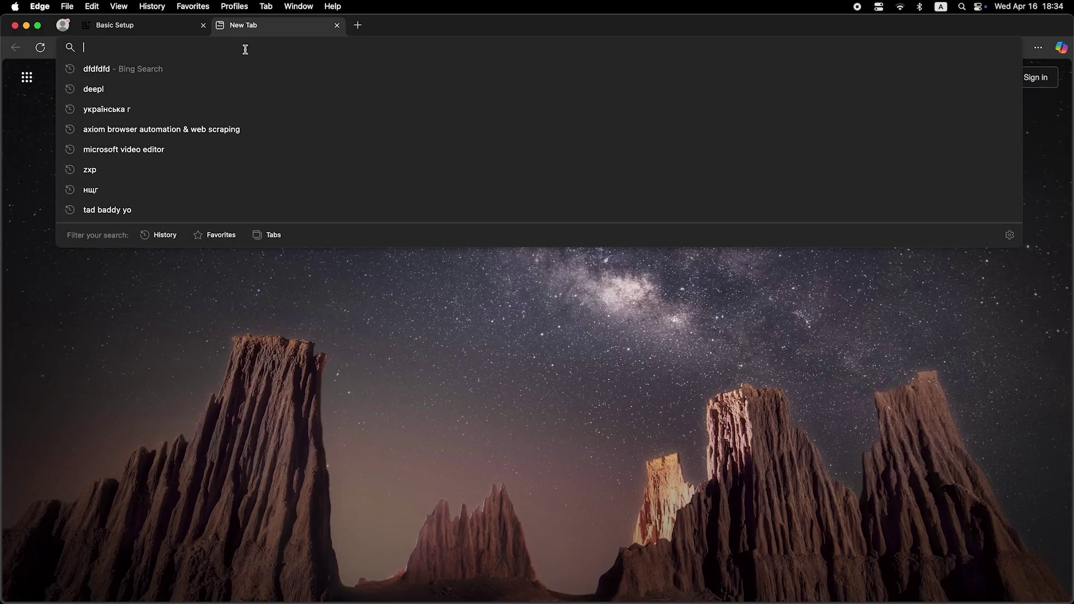
text(dfdfdfdf)
key(Return)
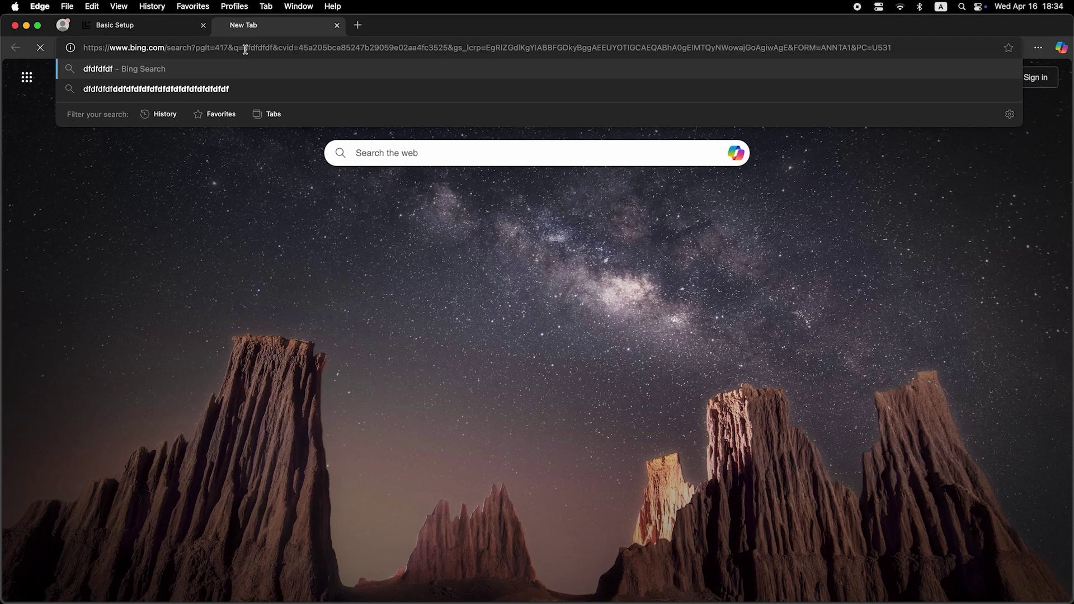